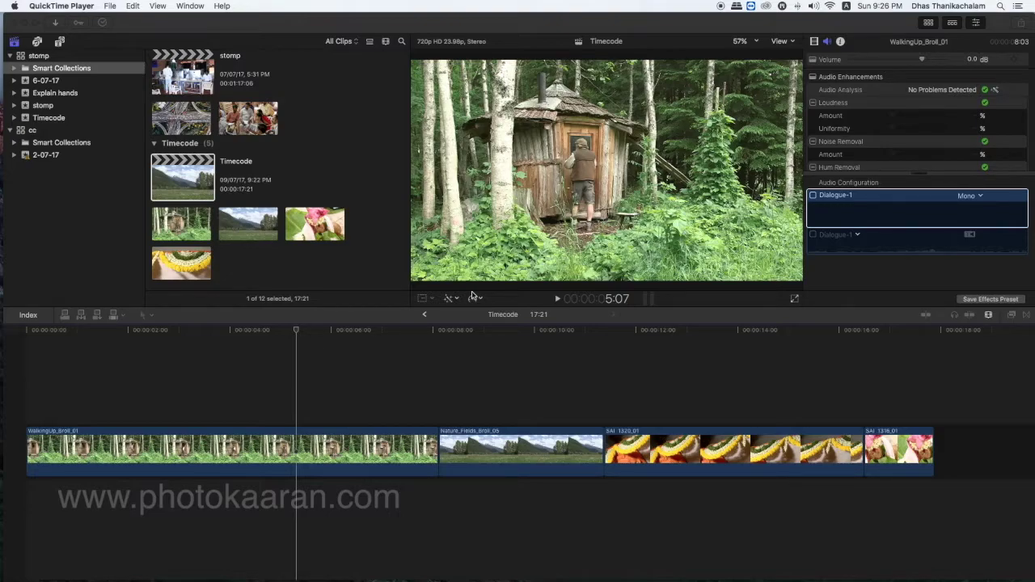
Show the floating timecode window, scrub the playhead to 00:00:07:00, and place the window over the timeline
right_click(596, 299)
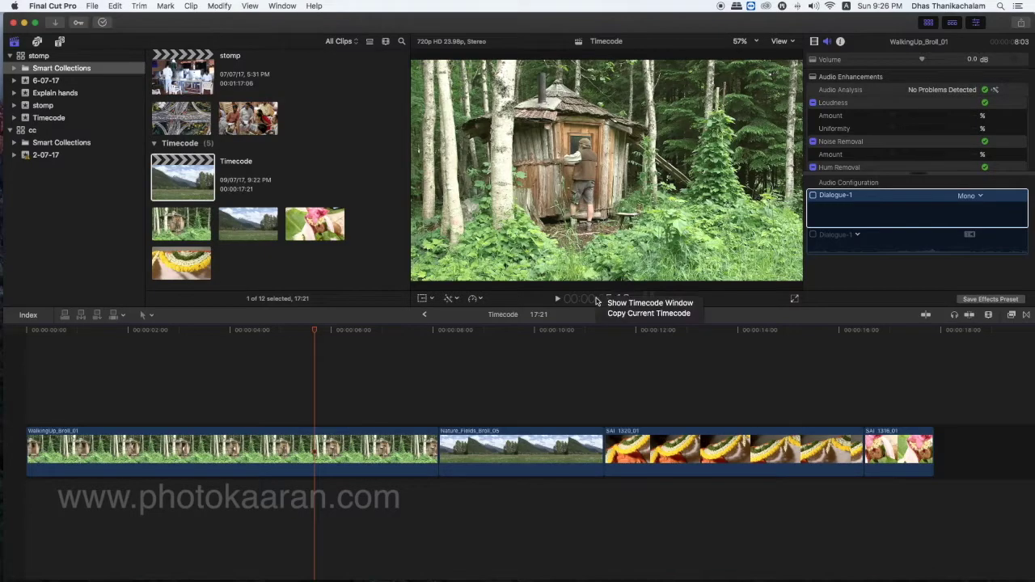
left_click(647, 305)
left_click_drag(389, 270, 260, 191)
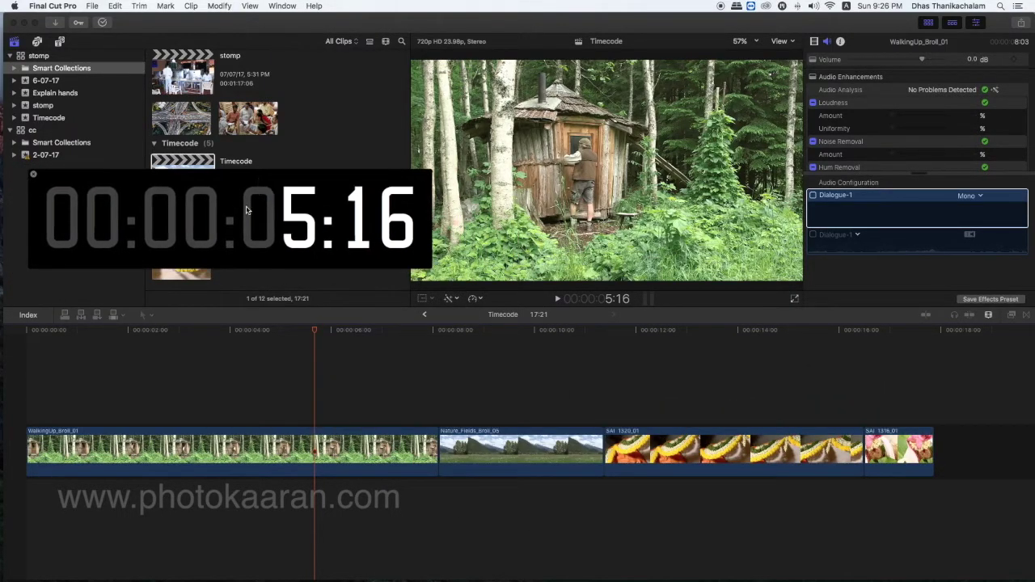
left_click_drag(314, 337, 383, 356)
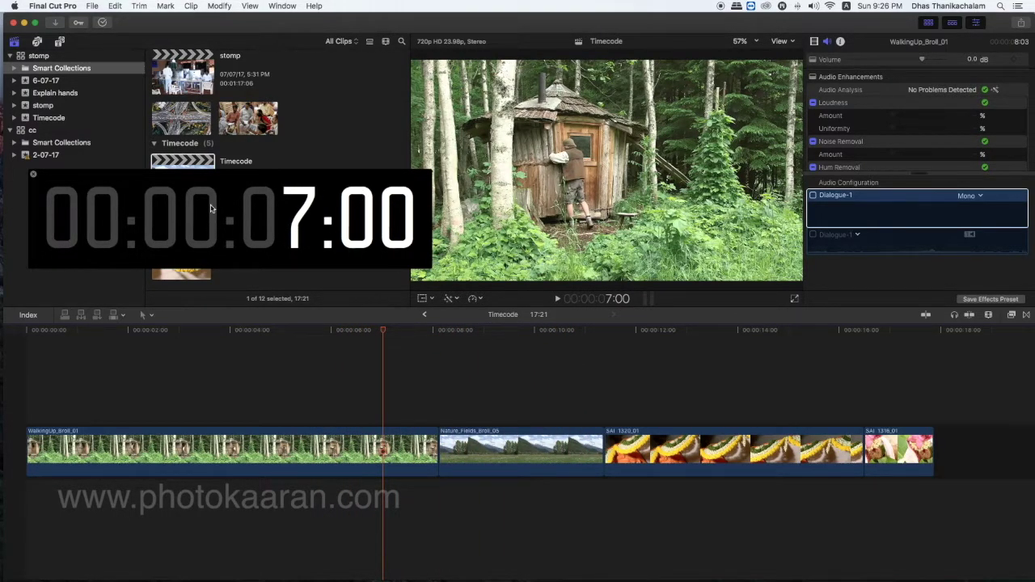
left_click_drag(185, 184, 575, 345)
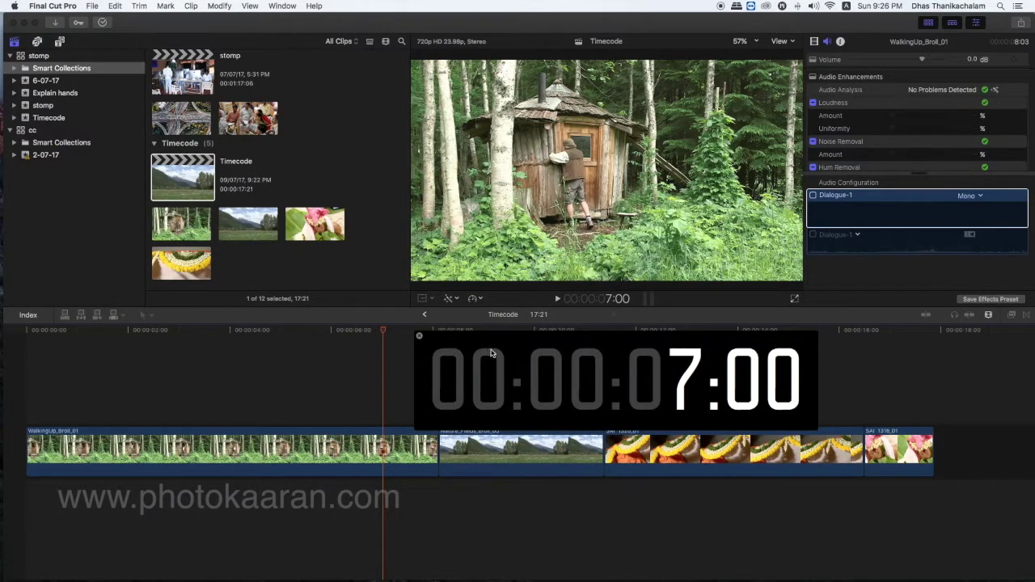
Change the timecode window's digit colour to light orange
right_click(619, 368)
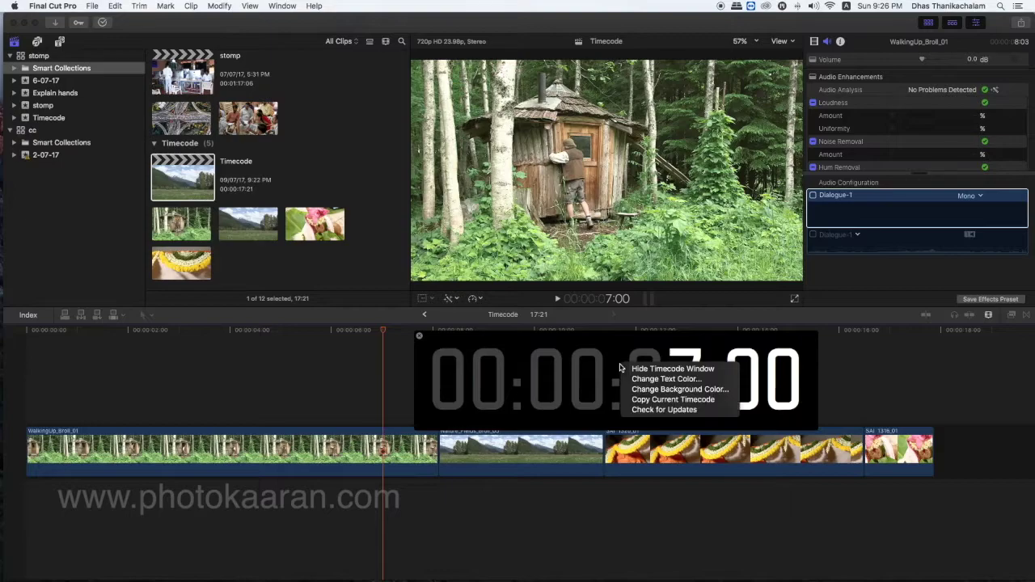
left_click(664, 383)
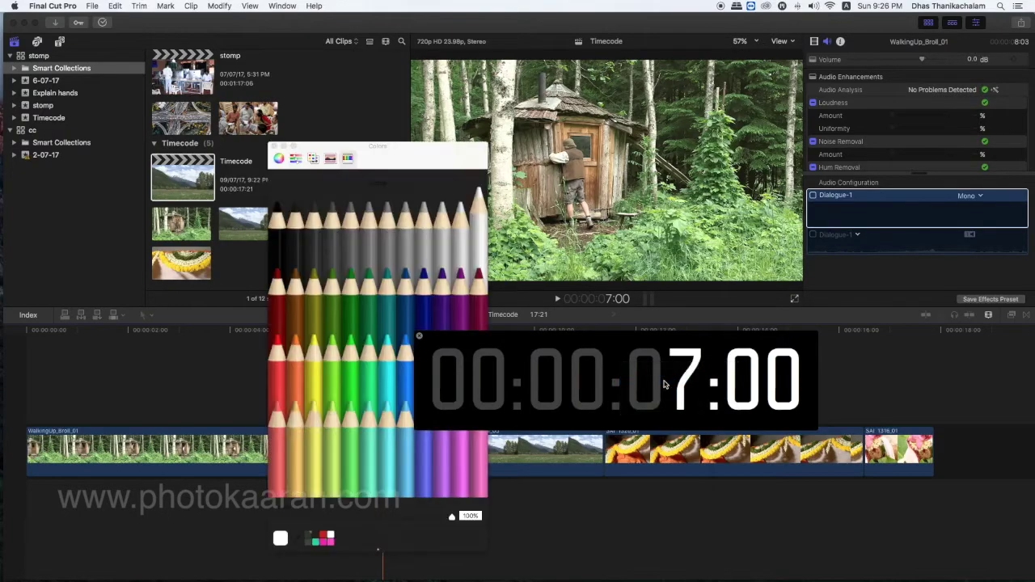
left_click_drag(388, 165, 181, 160)
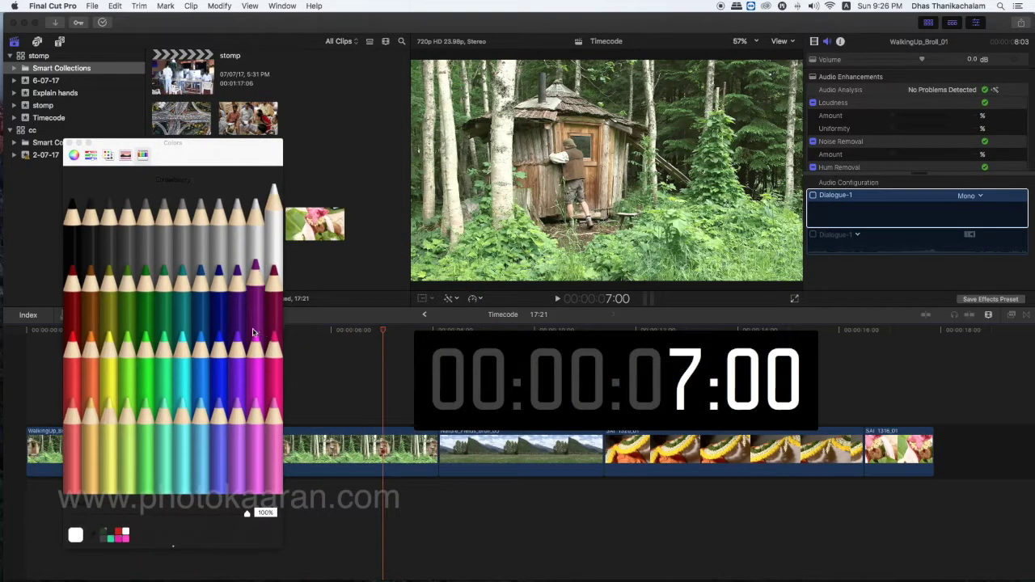
left_click(255, 344)
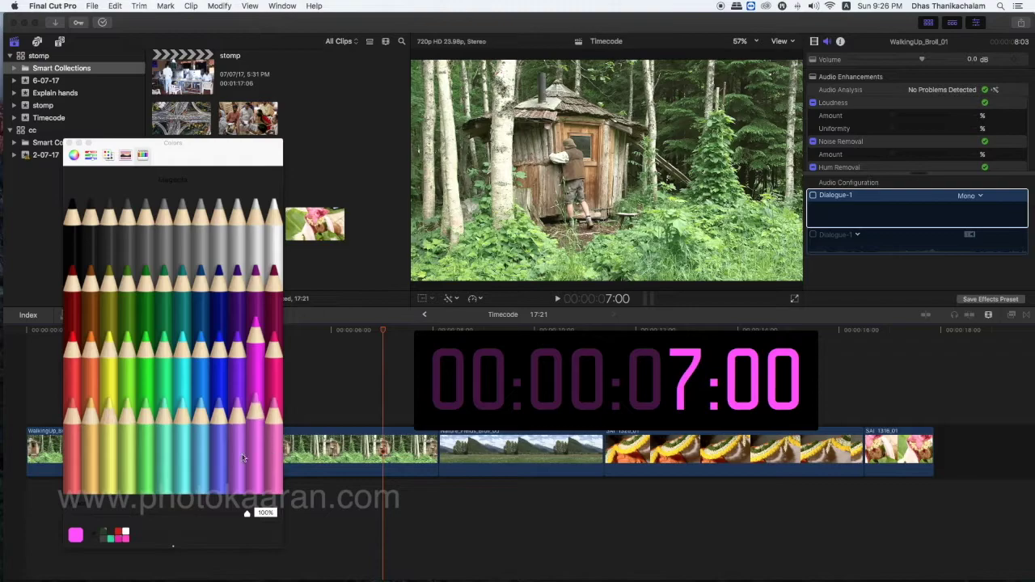
left_click(92, 446)
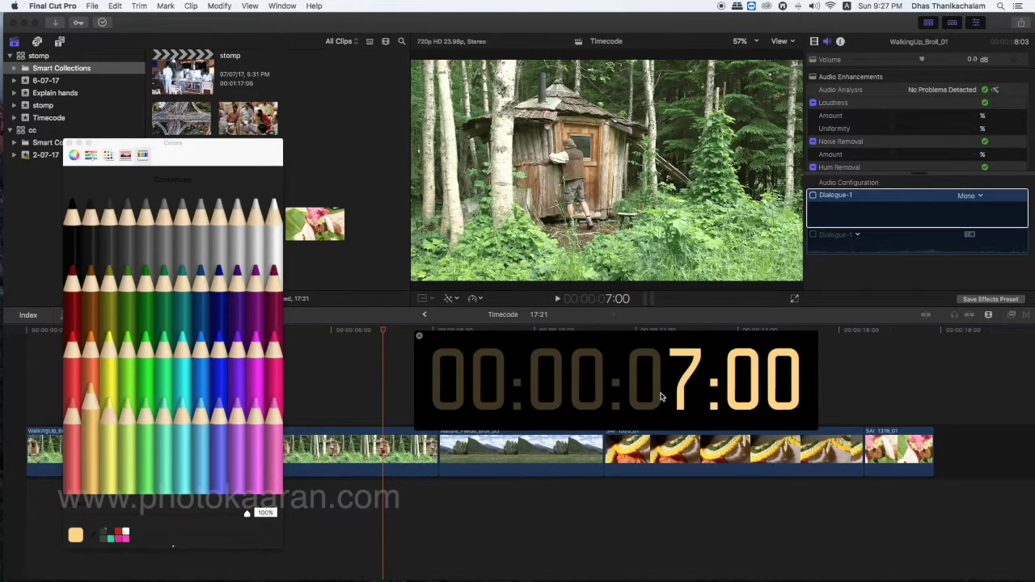
left_click(70, 143)
Change the timecode window's background colour to blue
right_click(653, 375)
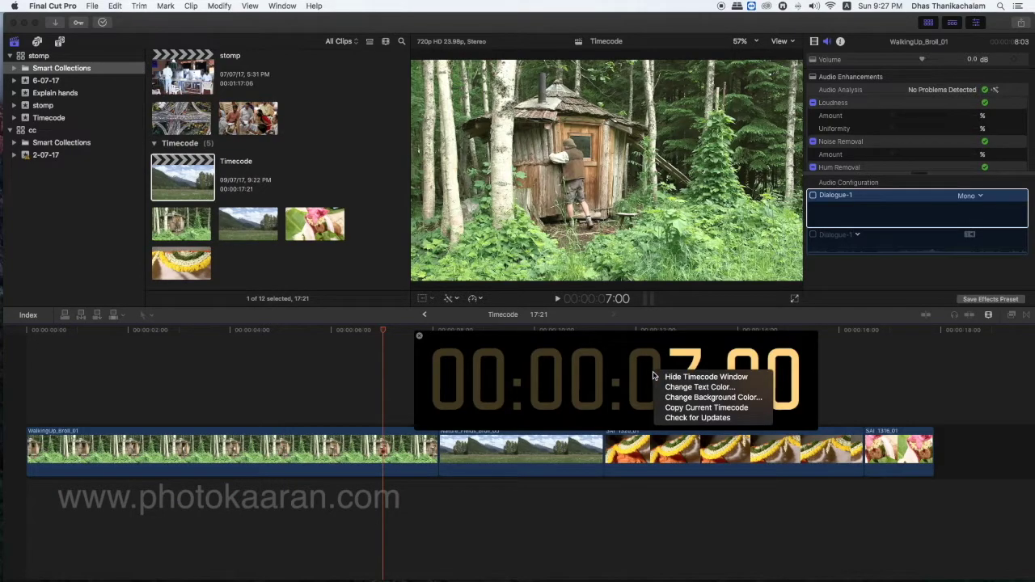
left_click(676, 397)
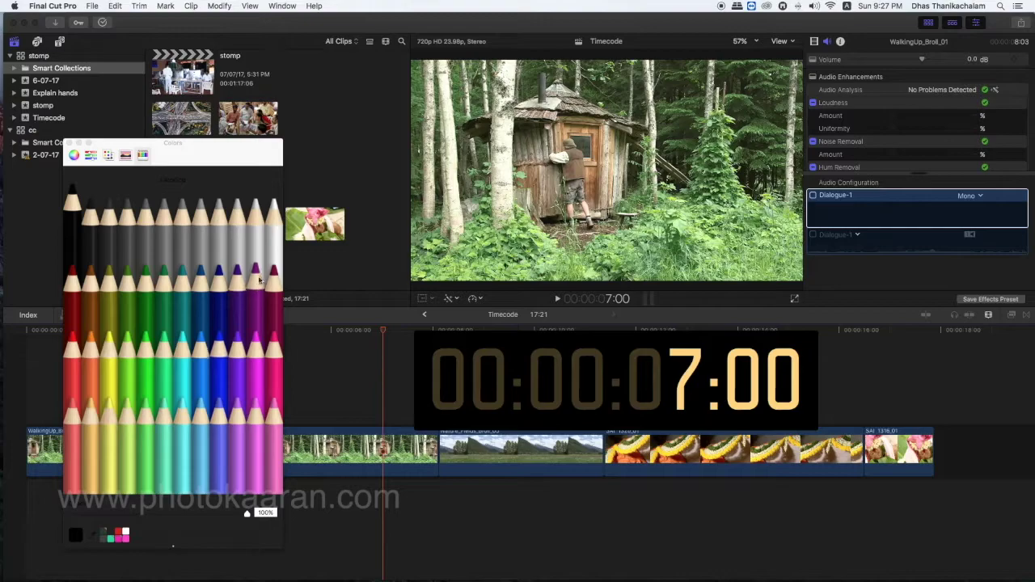
left_click(273, 212)
left_click(220, 380)
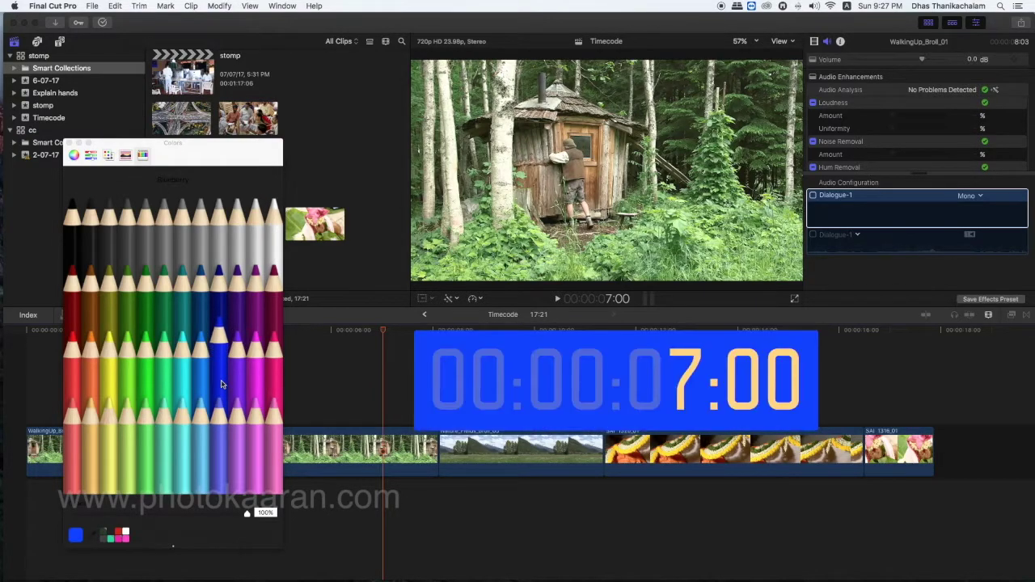
left_click(68, 143)
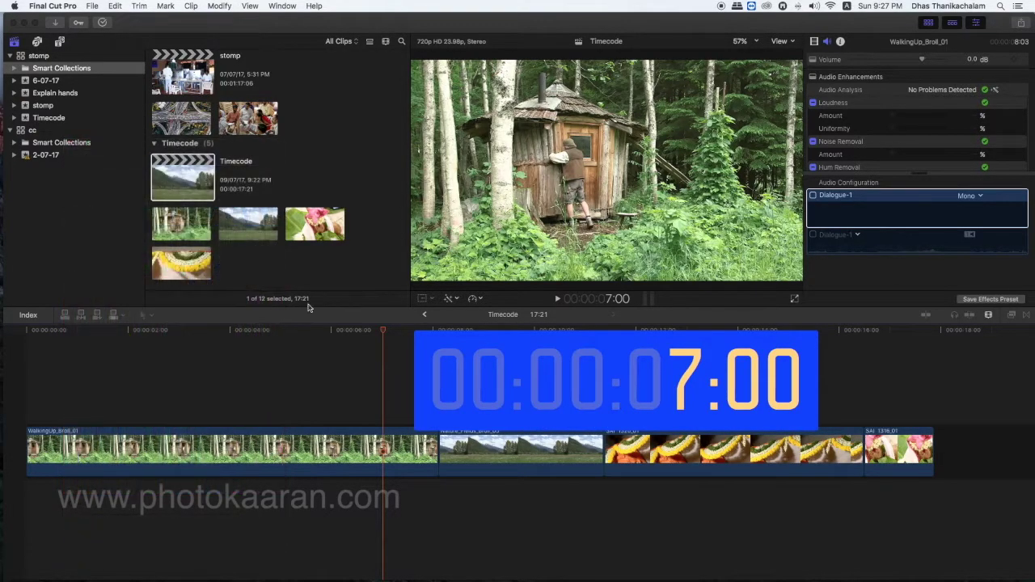
right_click(533, 362)
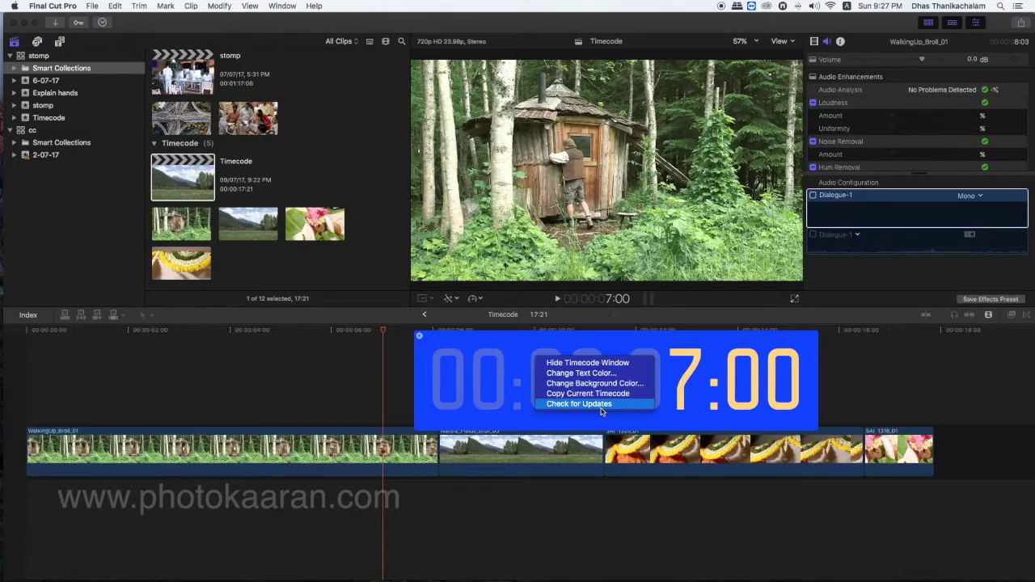
left_click(517, 346)
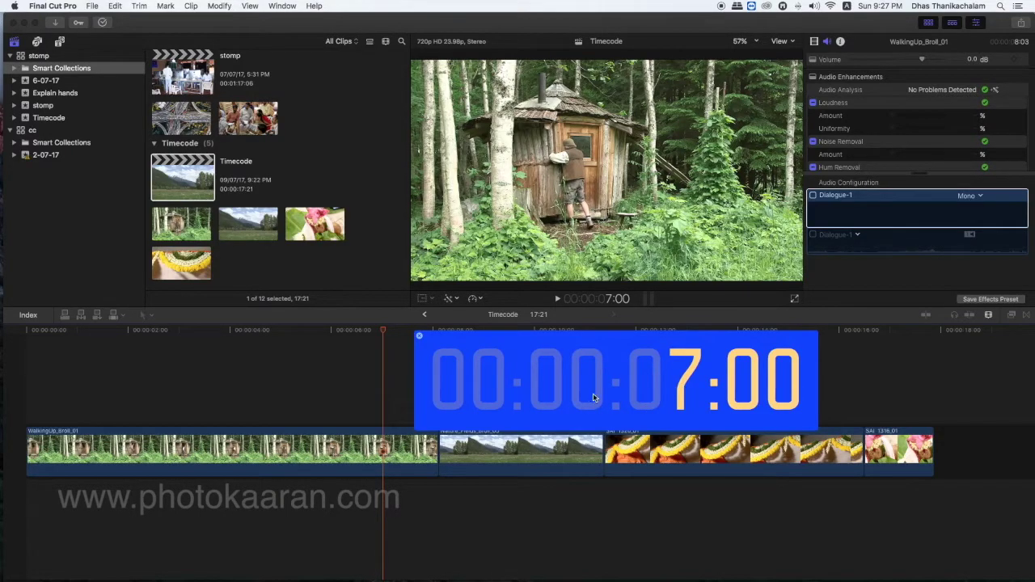
left_click(419, 337)
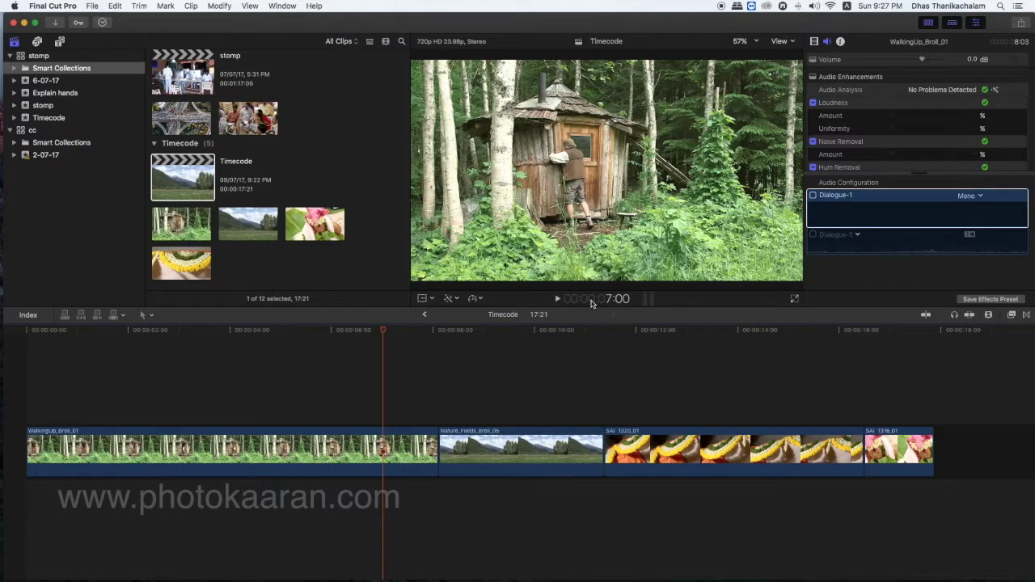
left_click(591, 303)
left_click(611, 305)
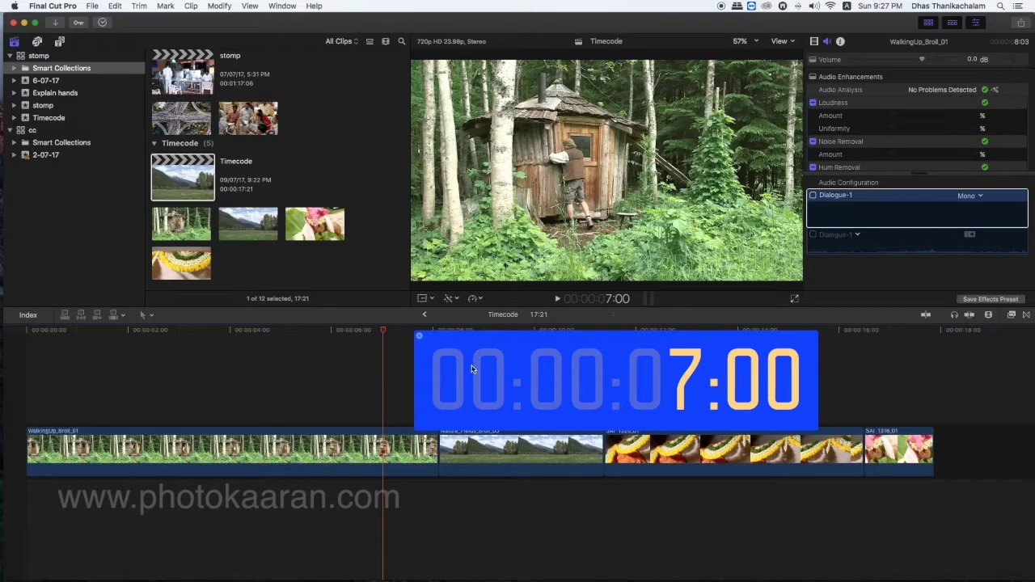
Set the Timecode project's Starting Timecode to 00:10:00:00 through Modify in the Info inspector
left_click(190, 163)
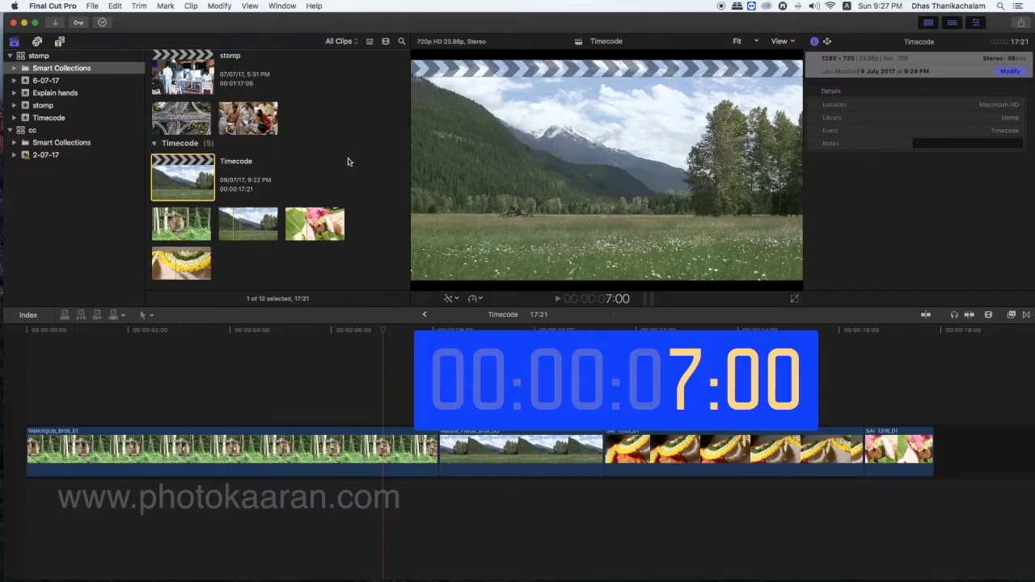
left_click(814, 42)
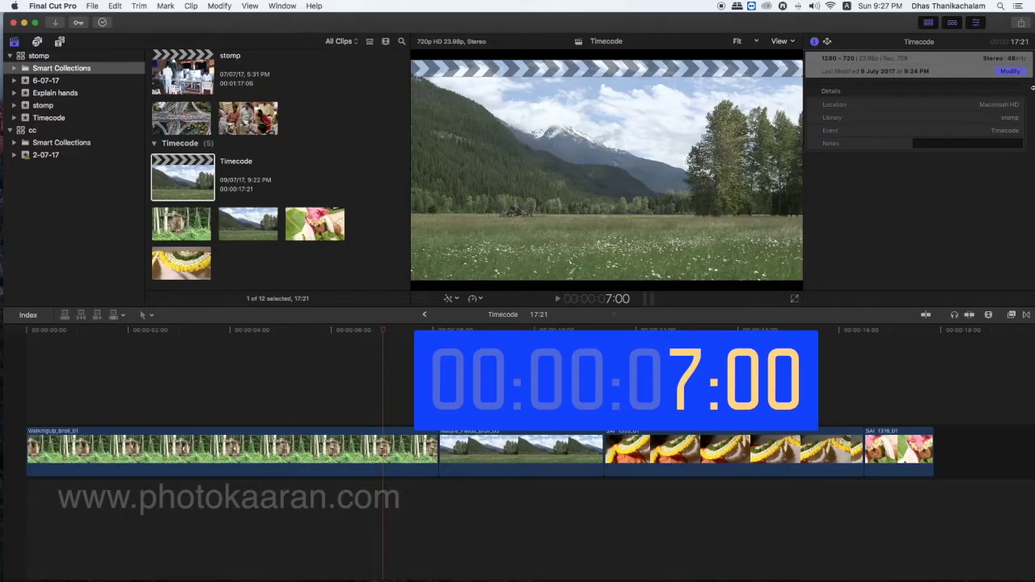
left_click(1010, 72)
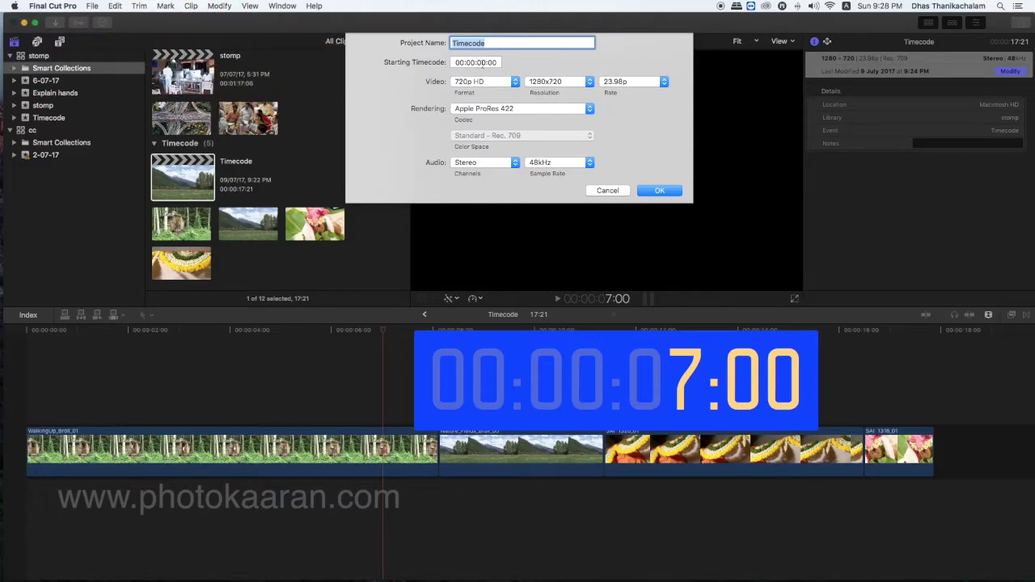
left_click(467, 64)
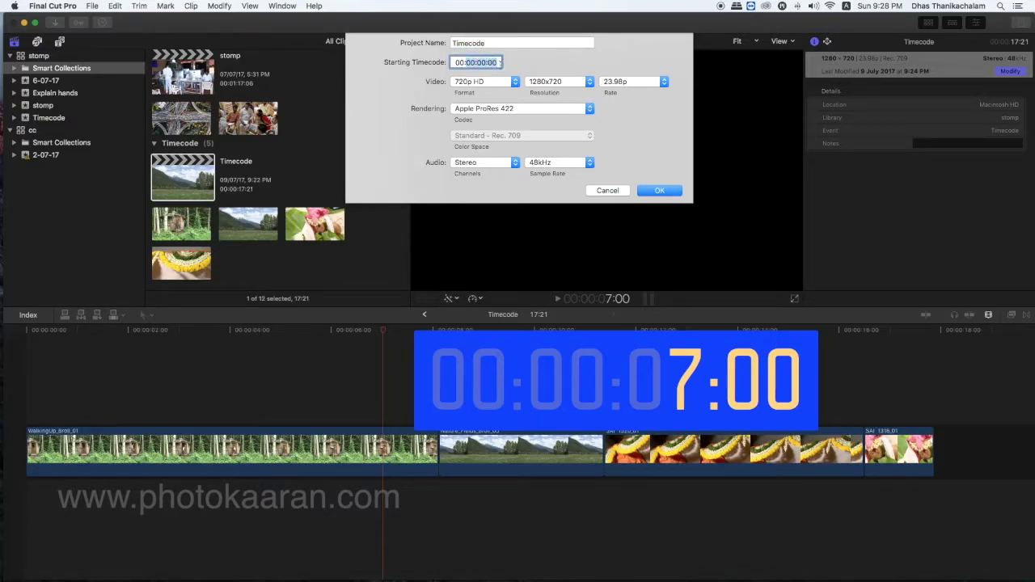
left_click(469, 63)
type("1")
left_click(660, 191)
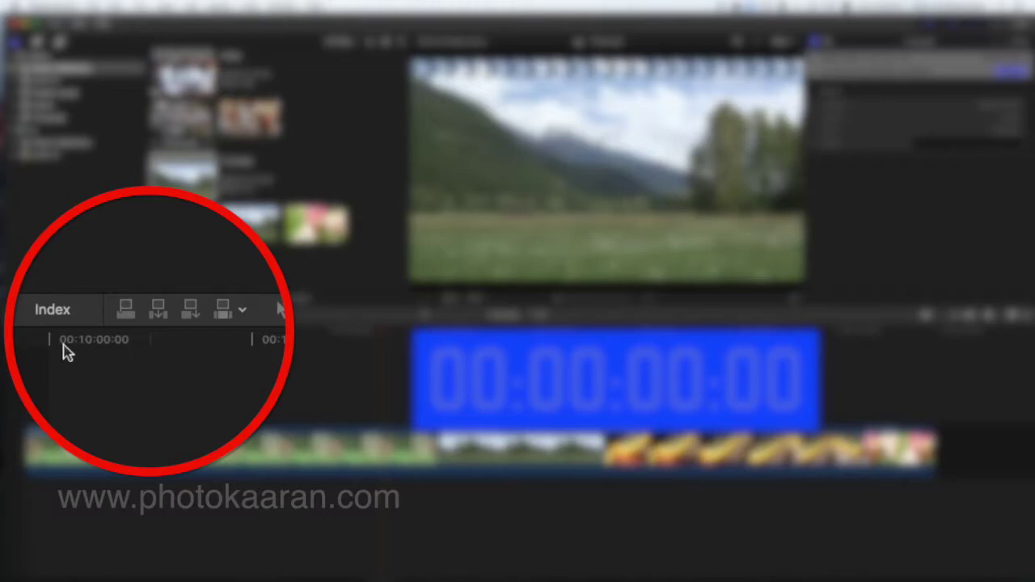
left_click(29, 330)
Move the playhead to the project start so the timecode window reads 00:10:00:00
left_click_drag(46, 342, 13, 329)
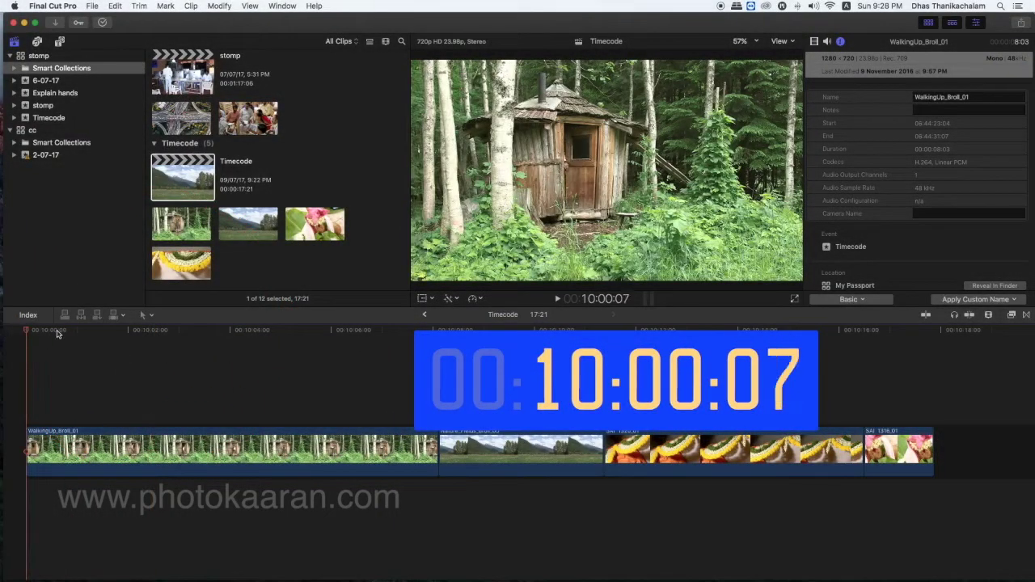
right_click(550, 384)
left_click(501, 356)
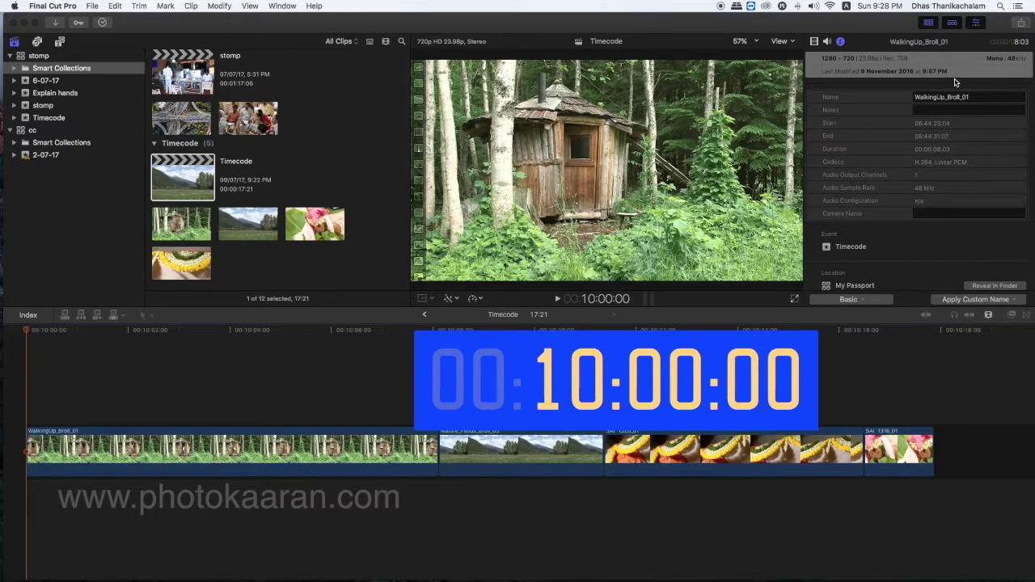
Reset the Timecode project's Starting Timecode to 00:00:00:00 and nudge the playhead to 00:00:00:19
left_click(199, 161)
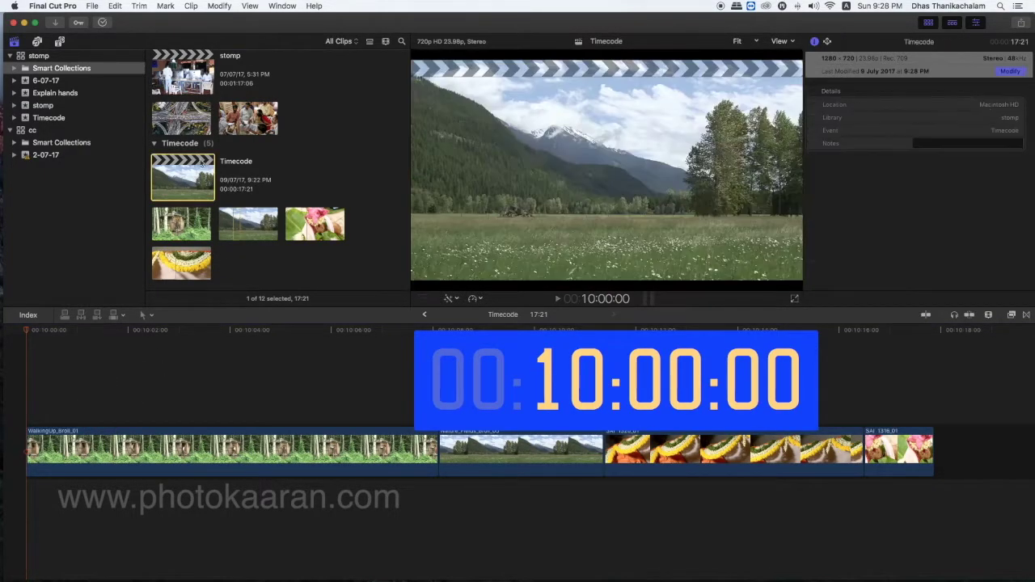
left_click(1010, 71)
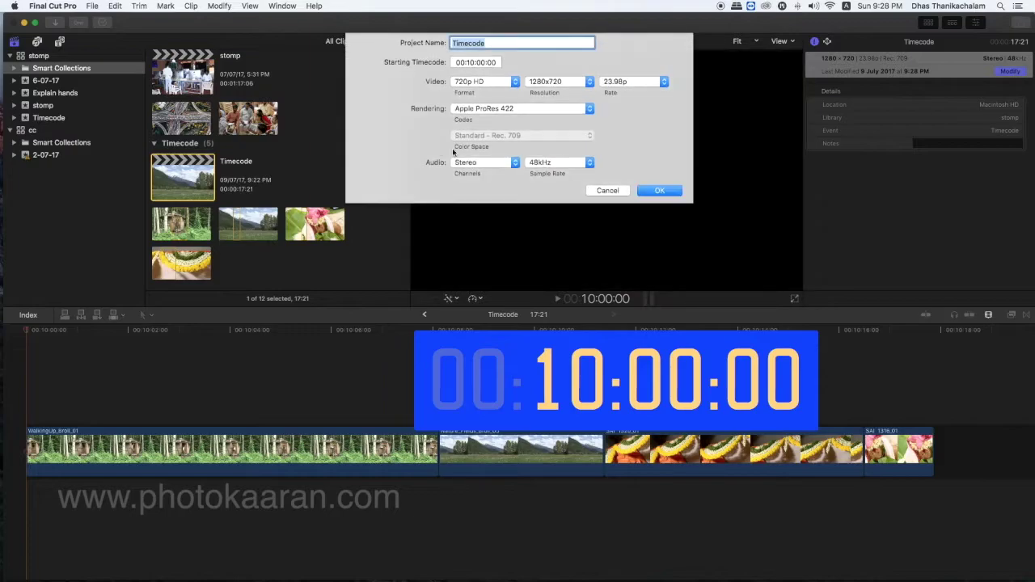
left_click(467, 62)
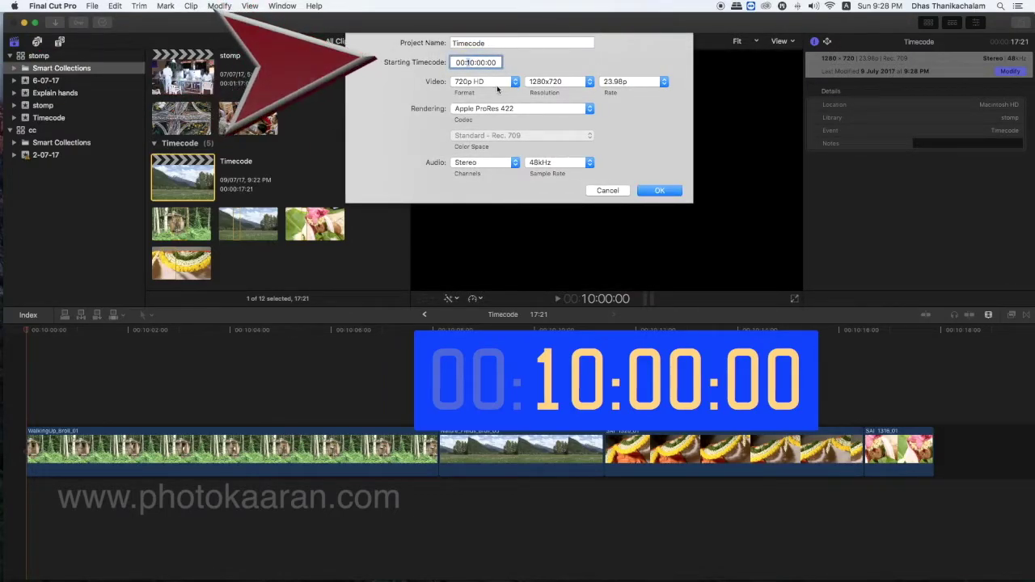
type("00")
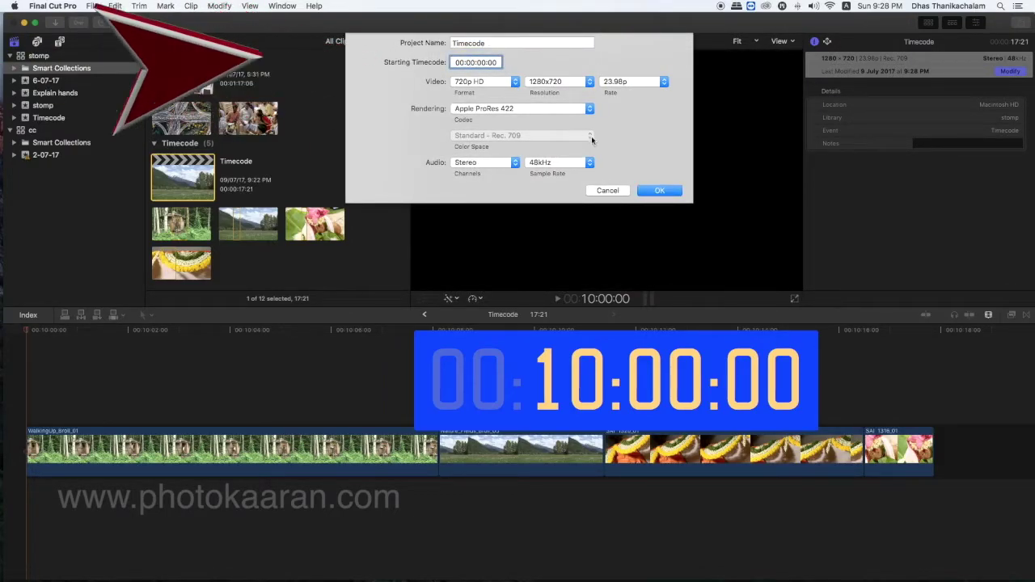
left_click(670, 191)
left_click_drag(43, 333, 68, 334)
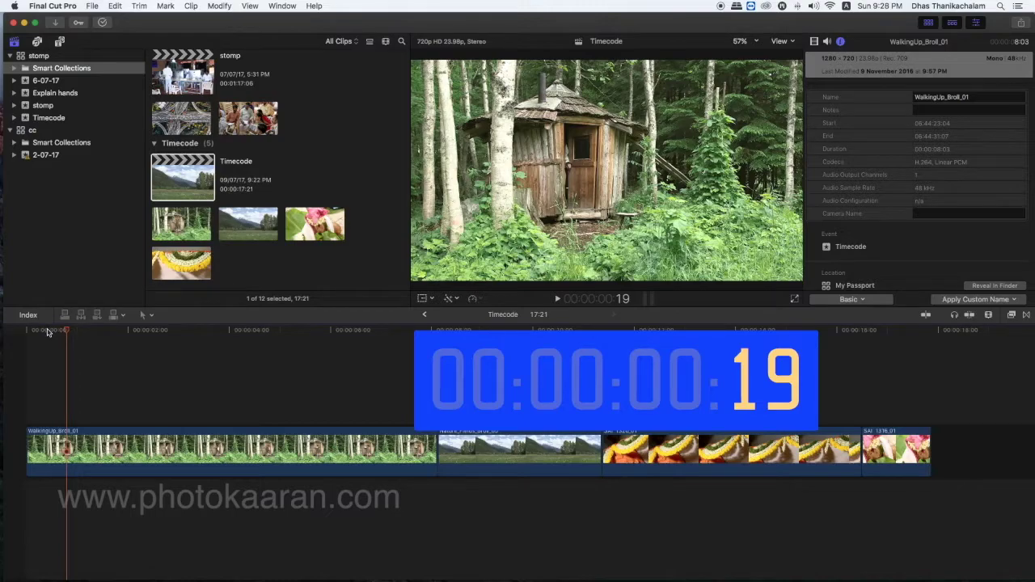
Hide the floating timecode window with Ctrl+Alt+T
key("ctrl+alt+t")
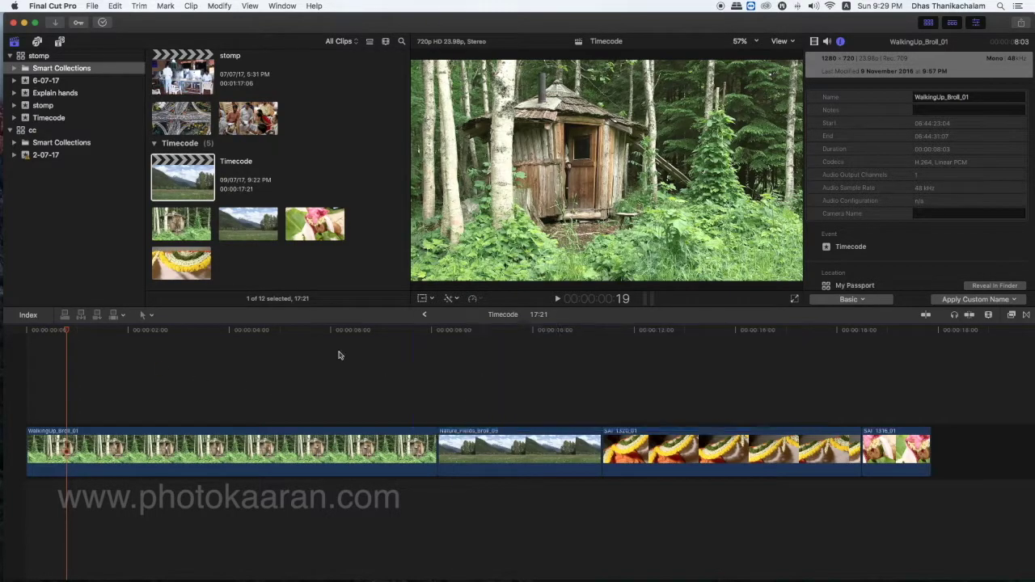